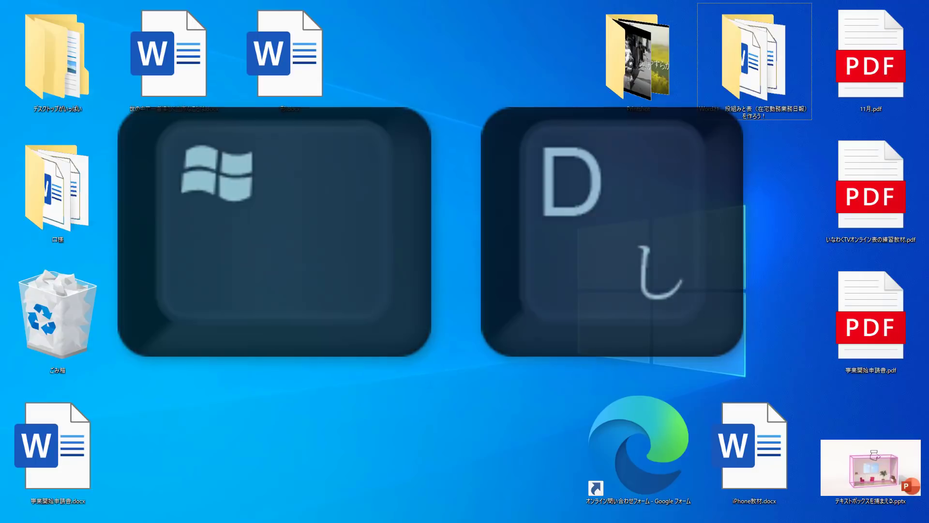
- Toggle between the bare desktop and the open windows several times, ending with the desktop shown
{"action": "key", "text": "super+d"}
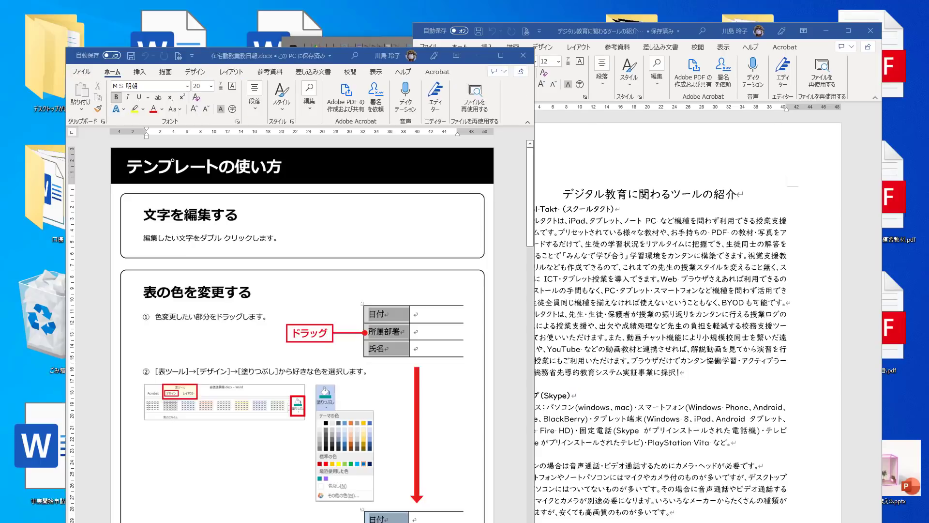
{"action": "key", "text": "super+d"}
{"action": "key", "text": "super+d"}
{"action": "key", "text": "super+d"}
{"action": "key", "text": "super+d"}
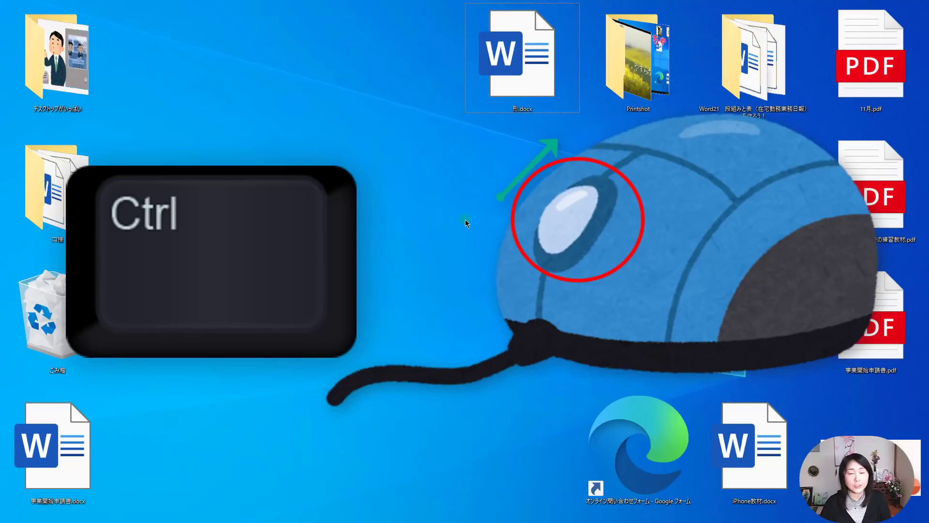
- Shrink the desktop icons gradually from extra-large to medium size
{"action": "left_click", "coordinate": [463, 221]}
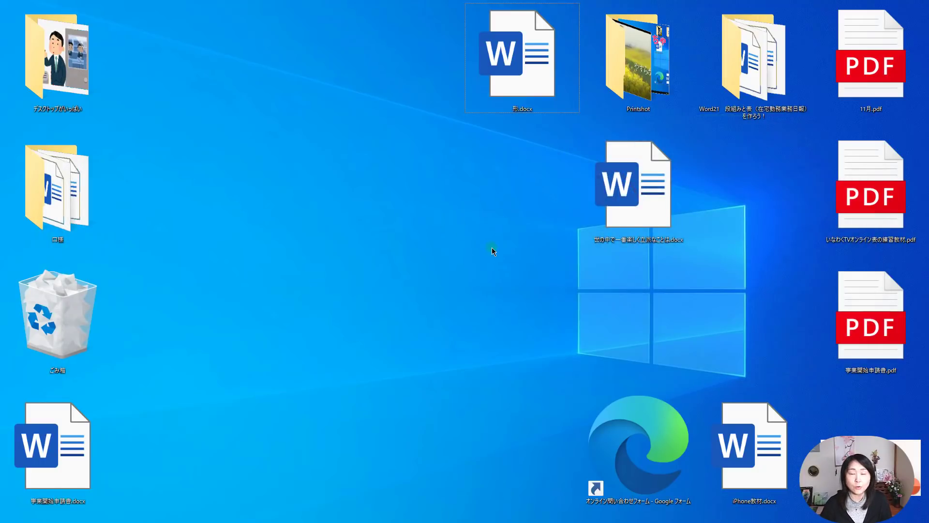
{"action": "scroll", "coordinate": [493, 248], "scroll_direction": "down", "scroll_amount": 2}
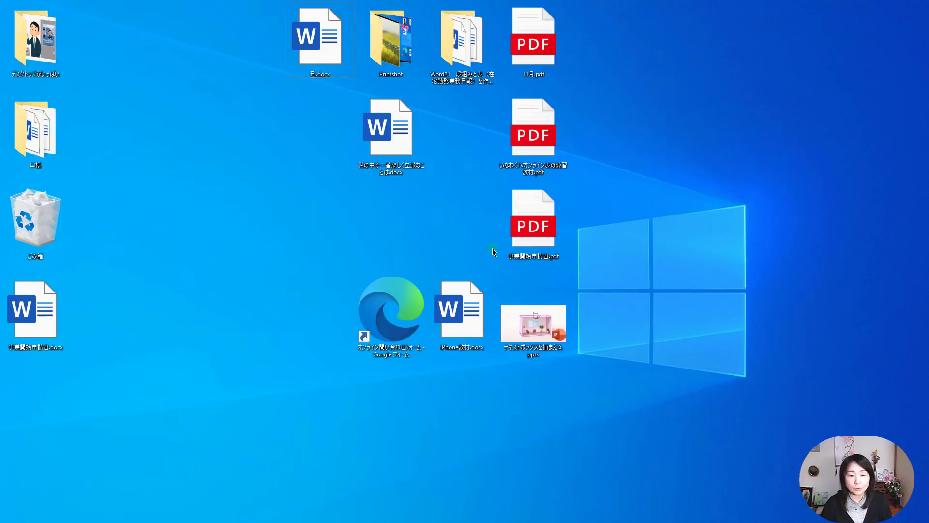
{"action": "scroll", "coordinate": [492, 248], "scroll_direction": "down", "scroll_amount": 3}
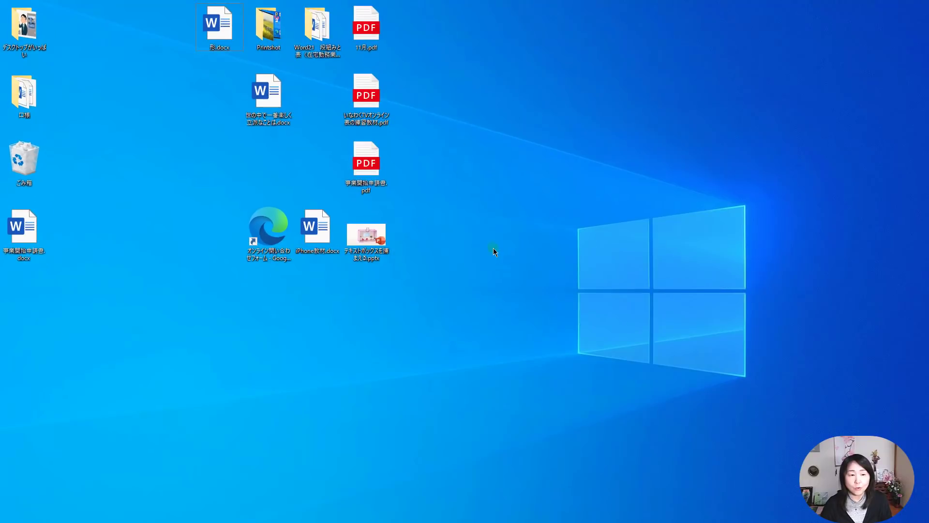
{"action": "scroll", "coordinate": [494, 248], "scroll_direction": "down", "scroll_amount": 1}
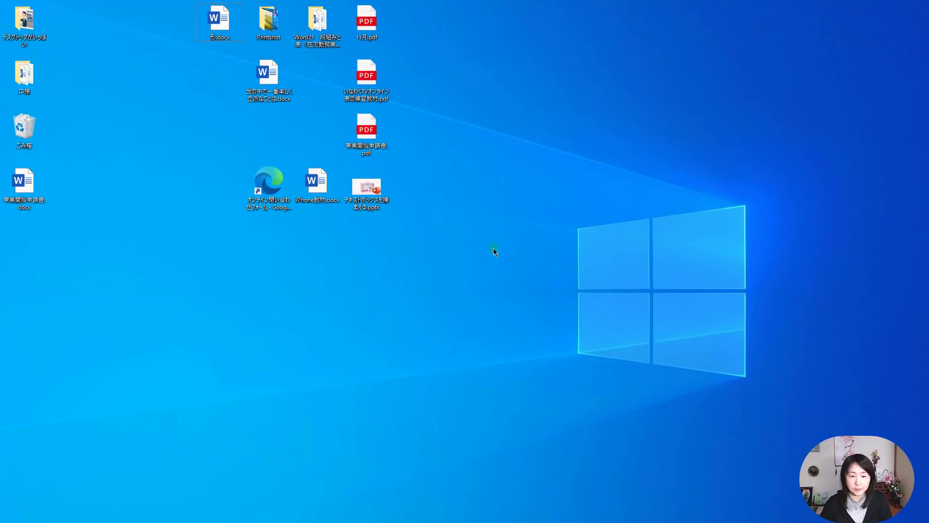
- Select the group of icons from 形.docx to テキストボックスを捕まえる.pptx and move it to the desktop's right edge
{"action": "left_click_drag", "start_coordinate": [477, 300], "coordinate": [194, 1]}
{"action": "left_click_drag", "start_coordinate": [279, 176], "coordinate": [818, 345]}
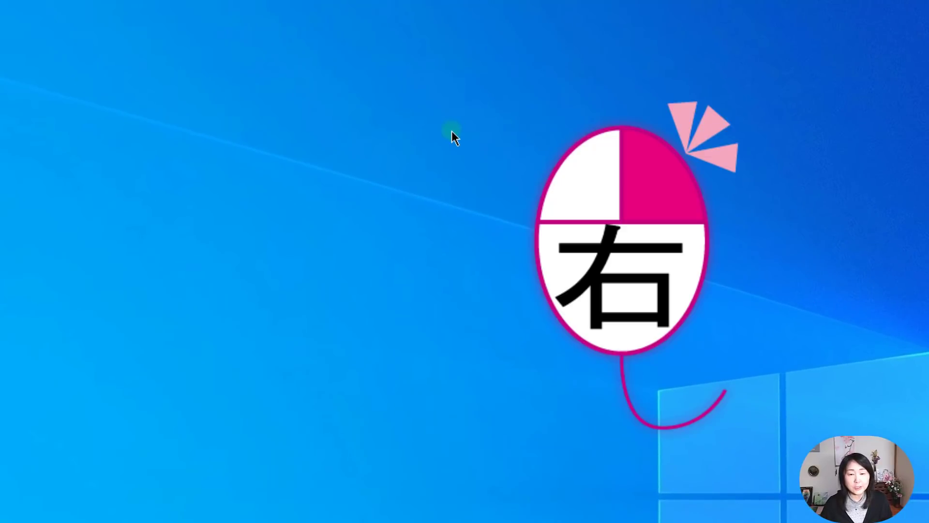
- Examine the desktop's view options for large, medium and small icons
{"action": "right_click", "coordinate": [451, 131]}
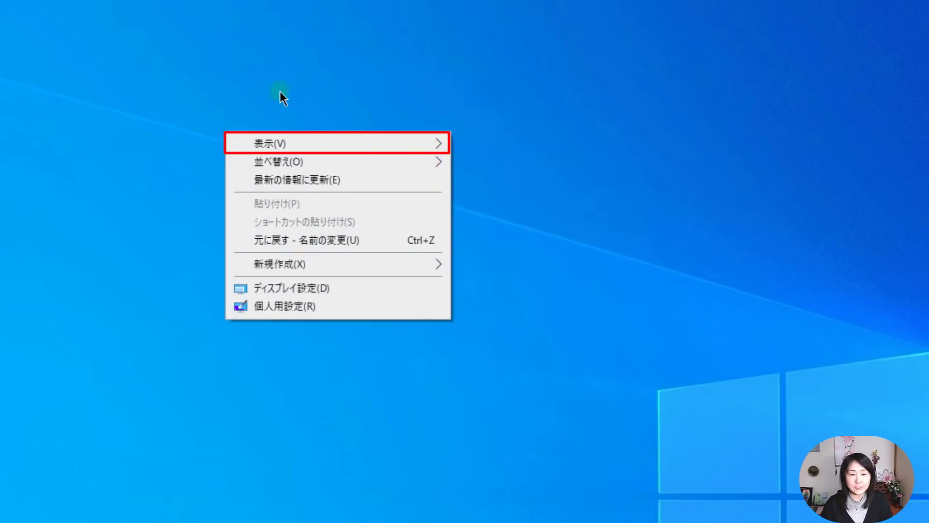
{"action": "mouse_move", "coordinate": [284, 140]}
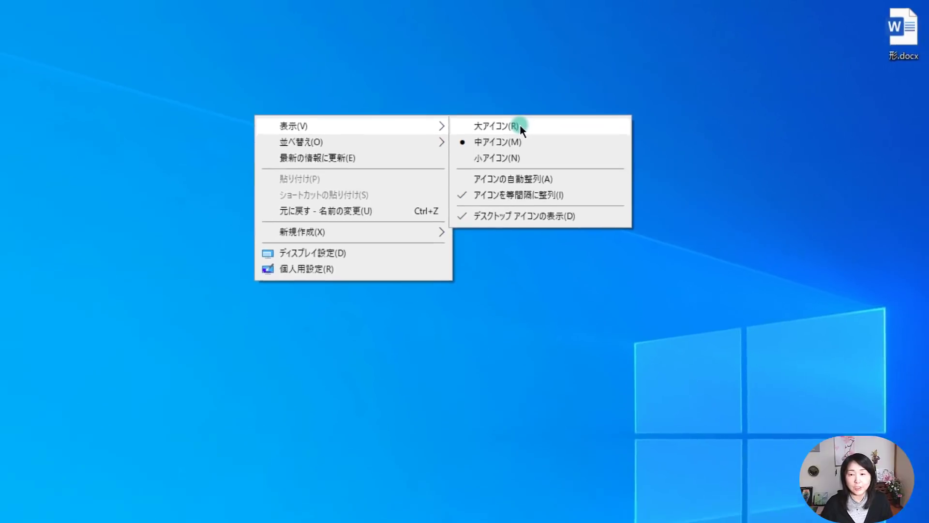
{"action": "left_click", "coordinate": [901, 301]}
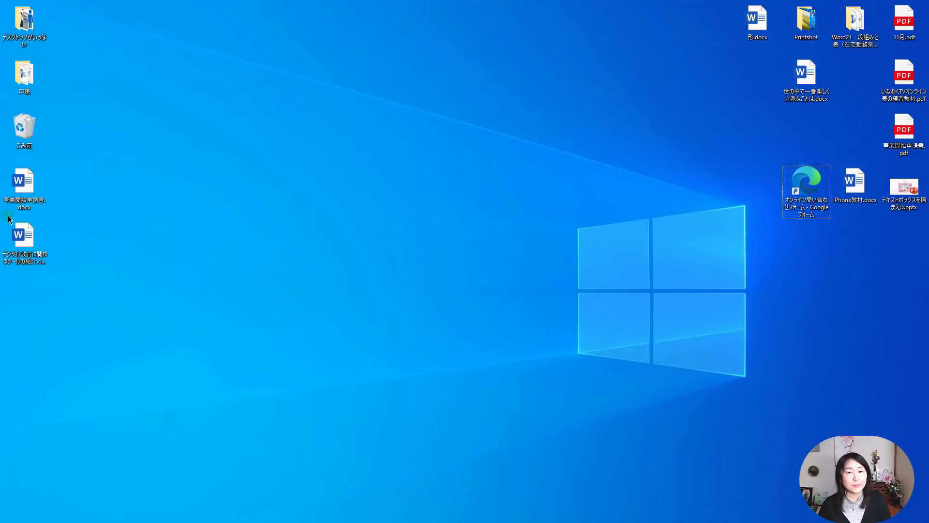
- Move デジタル教育に関わるツールの紹介.docx directly below the オンライン問い合わせフォーム shortcut on the desktop
{"action": "left_click", "coordinate": [182, 218]}
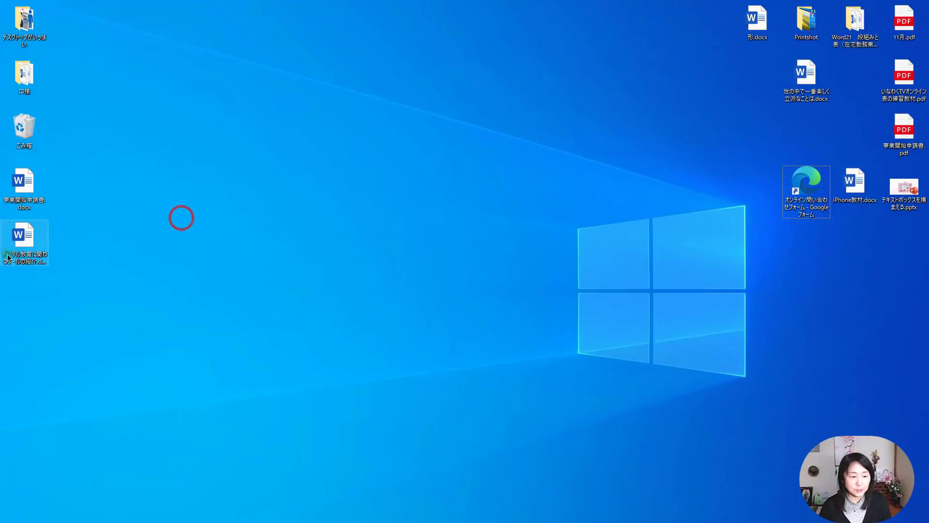
{"action": "left_click_drag", "start_coordinate": [18, 243], "coordinate": [809, 256]}
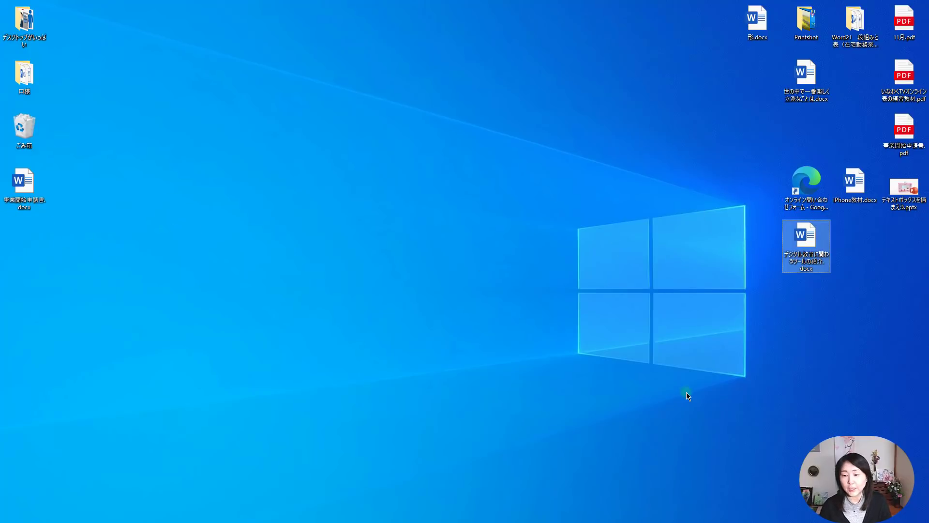
{"action": "left_click", "coordinate": [686, 392]}
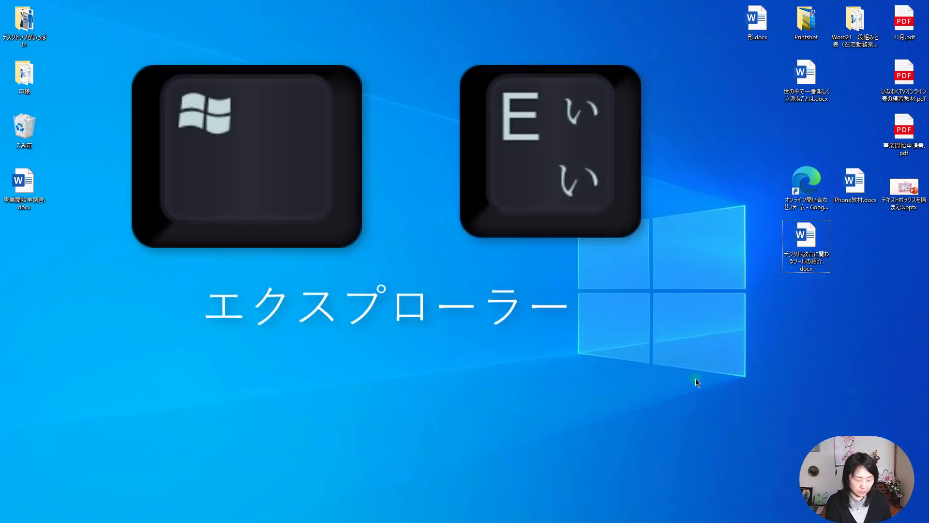
- Open the Desktop folder in File Explorer and try its List layout before switching it to the Details (詳細) layout
{"action": "key", "text": "super+e"}
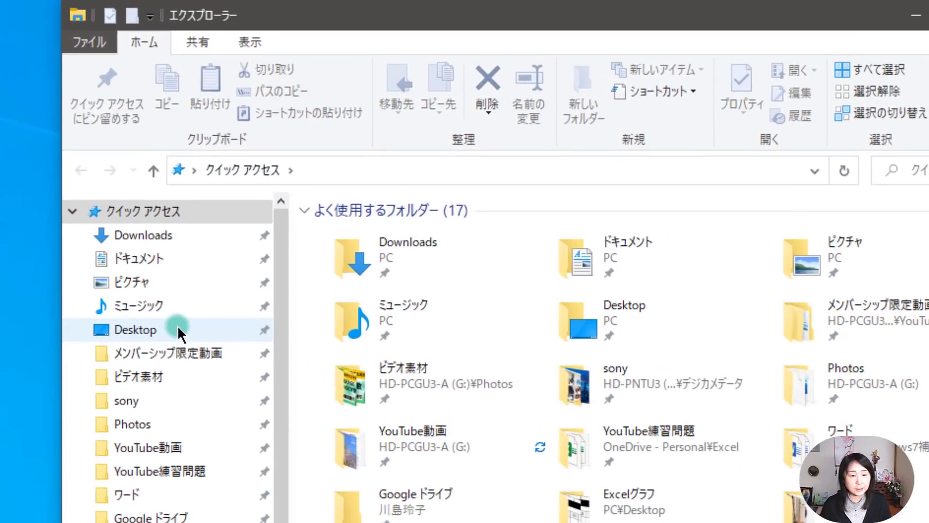
{"action": "left_click", "coordinate": [211, 286]}
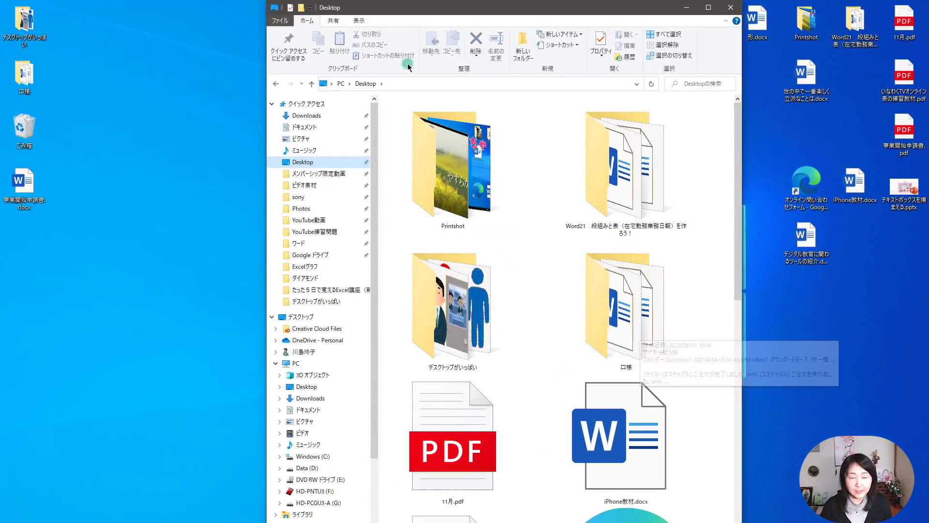
{"action": "left_click", "coordinate": [359, 22]}
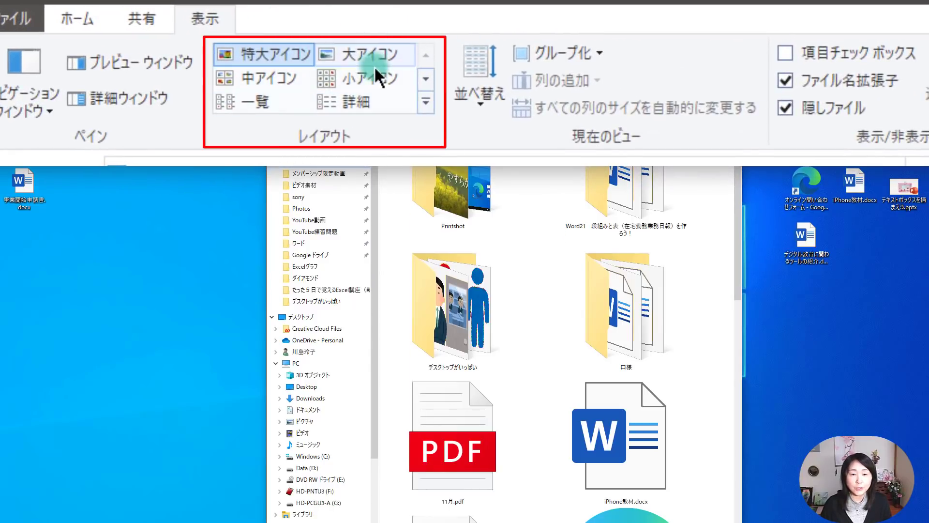
{"action": "left_click", "coordinate": [289, 109]}
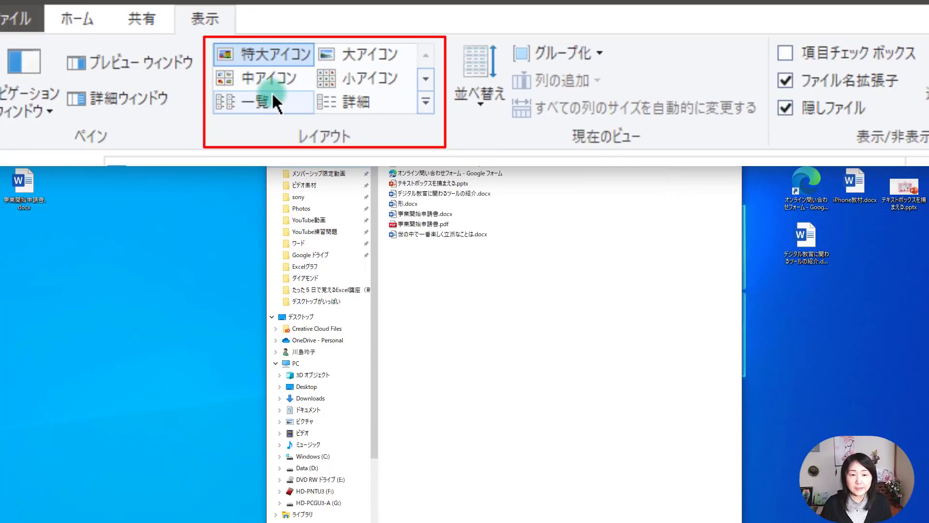
{"action": "left_click", "coordinate": [345, 101]}
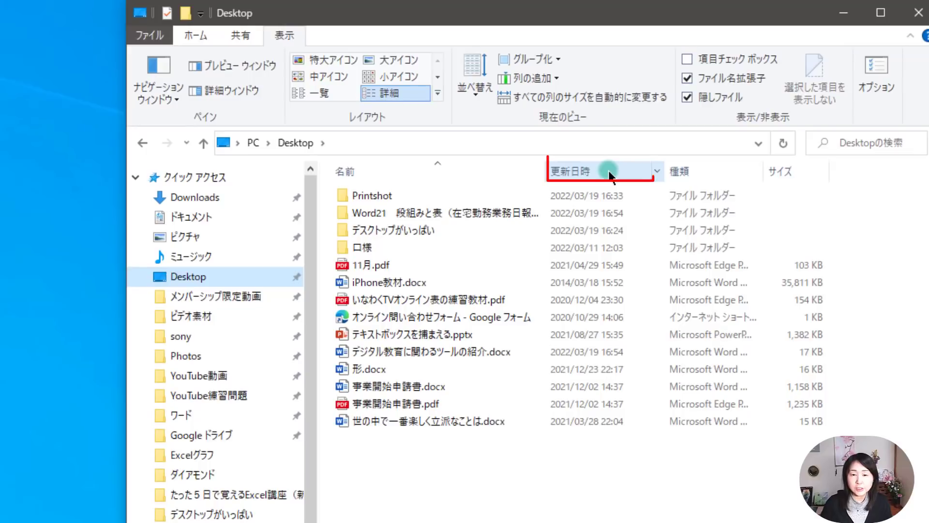
- Sort the Desktop folder by date modified (更新日時) and back by name (名前), and close the File Explorer window
{"action": "left_click", "coordinate": [608, 169]}
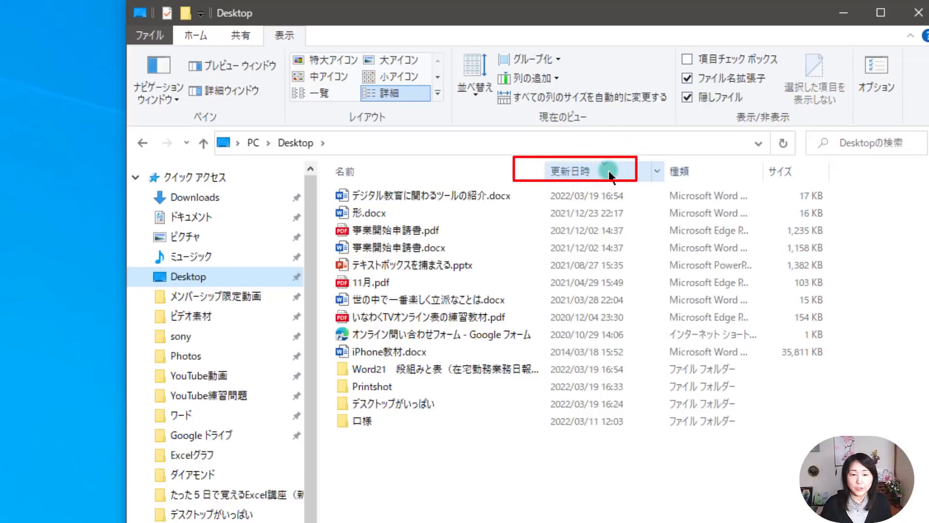
{"action": "left_click", "coordinate": [488, 167]}
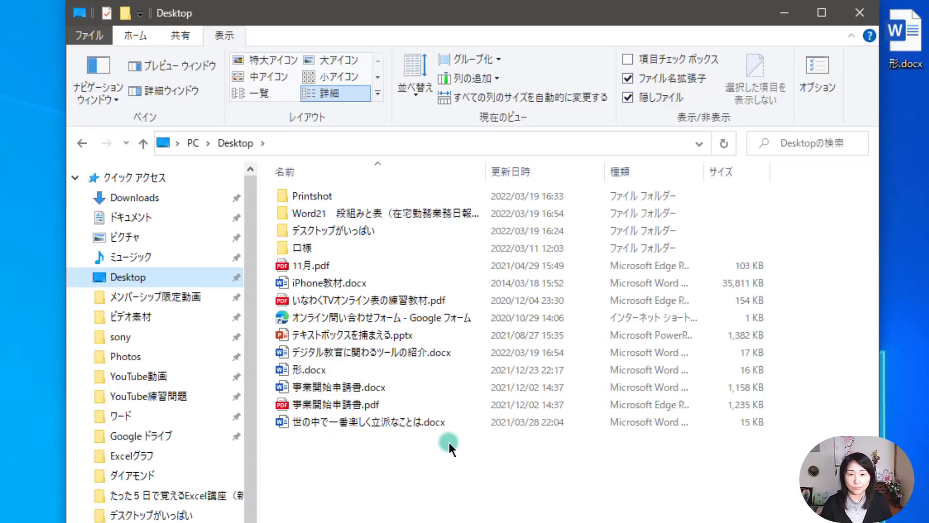
{"action": "left_click", "coordinate": [855, 14]}
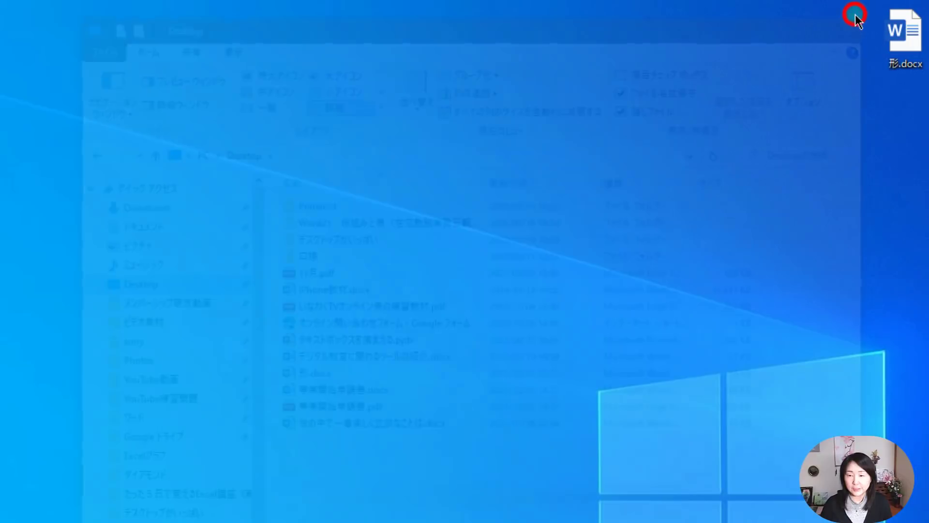
- Move デジタル教育に関わるツールの紹介.docx to the empty middle of the desktop and shift it one row higher
{"action": "left_click_drag", "start_coordinate": [928, 63], "coordinate": [590, 379]}
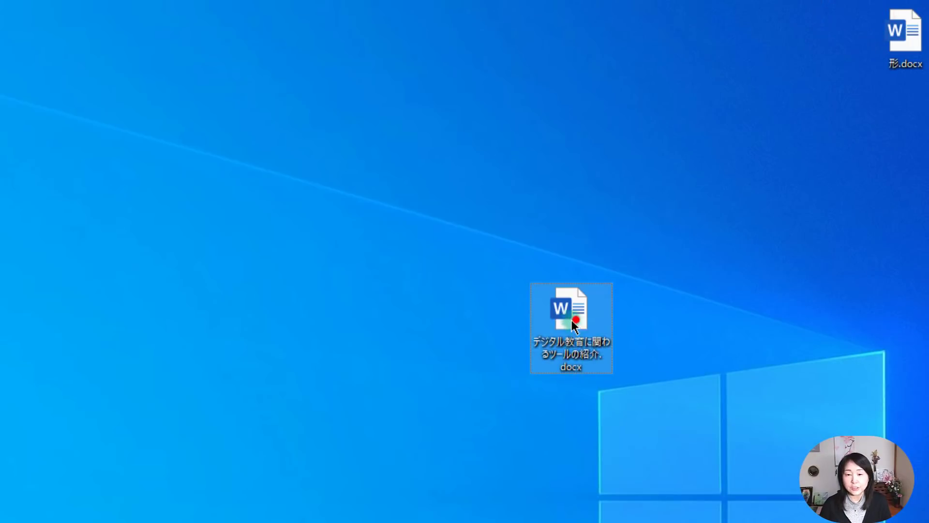
{"action": "left_click_drag", "start_coordinate": [576, 320], "coordinate": [583, 241]}
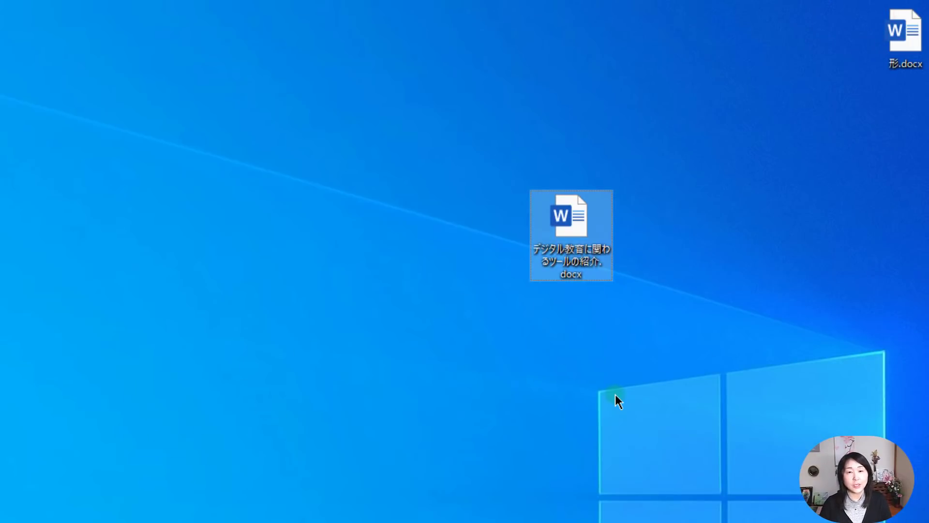
- Turn on auto arrange icons (アイコンの自動整列) and try to move the Recycle Bin to the desktop's upper-right corner
{"action": "right_click", "coordinate": [185, 167]}
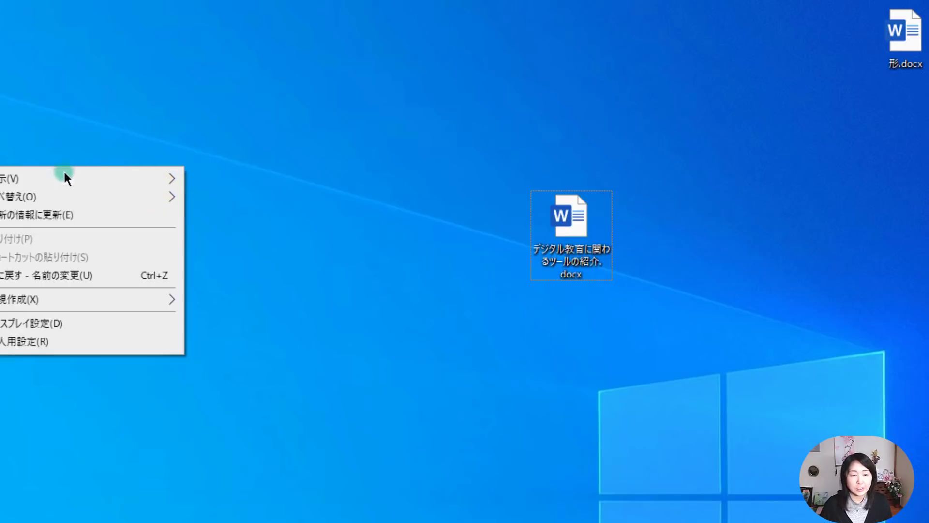
{"action": "mouse_move", "coordinate": [60, 178]}
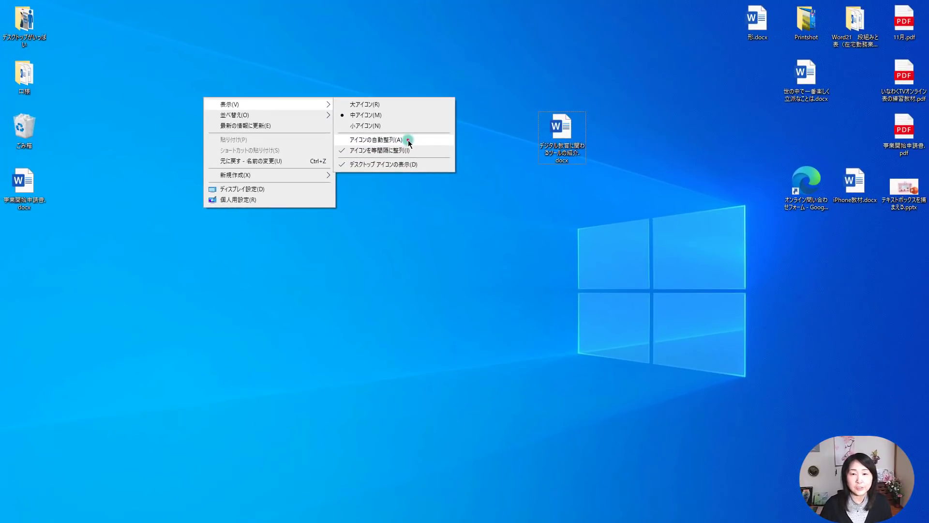
{"action": "left_click", "coordinate": [408, 140]}
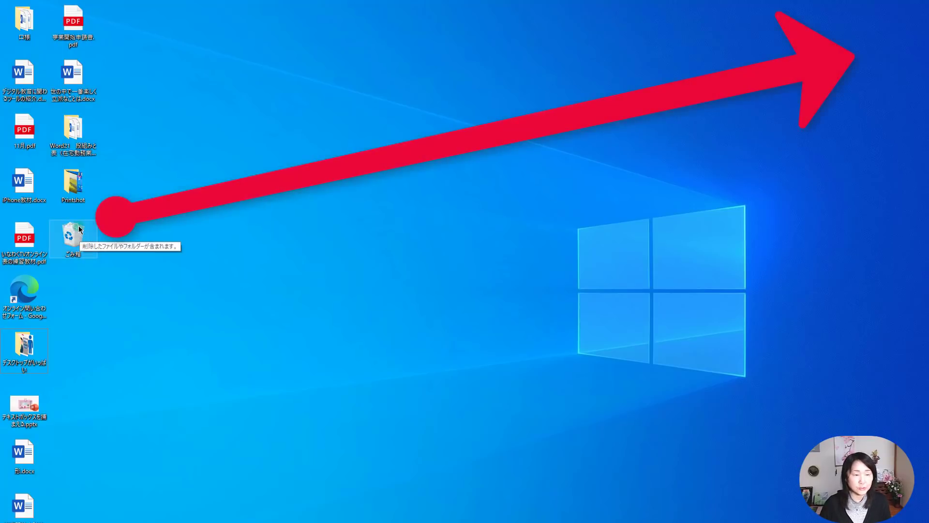
{"action": "left_click_drag", "start_coordinate": [73, 228], "coordinate": [902, 22]}
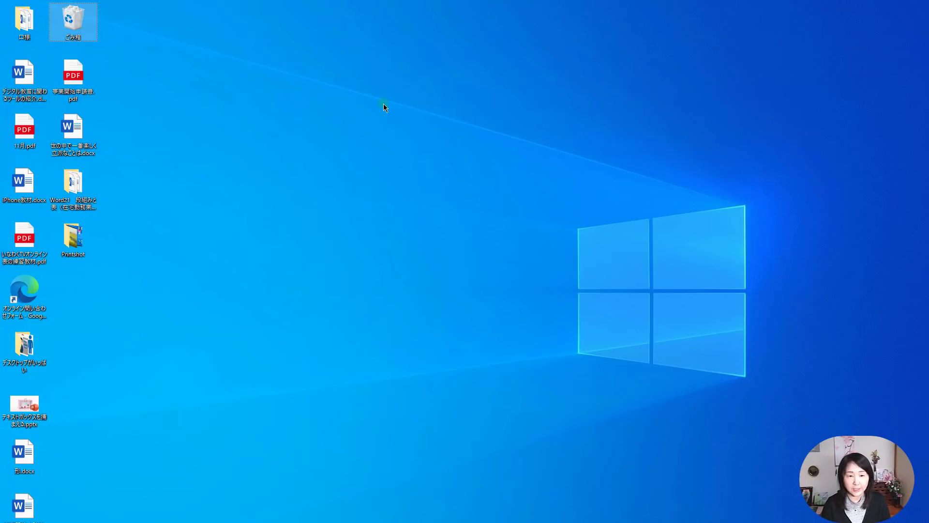
- Turn off auto arrange icons (アイコンの自動整列) and move the Recycle Bin to the desktop's upper-right corner
{"action": "right_click", "coordinate": [390, 104]}
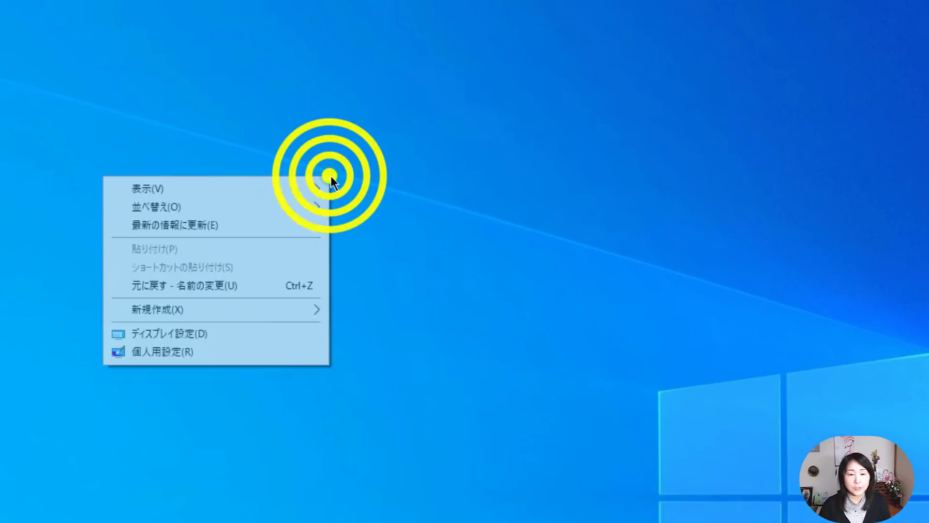
{"action": "mouse_move", "coordinate": [307, 187]}
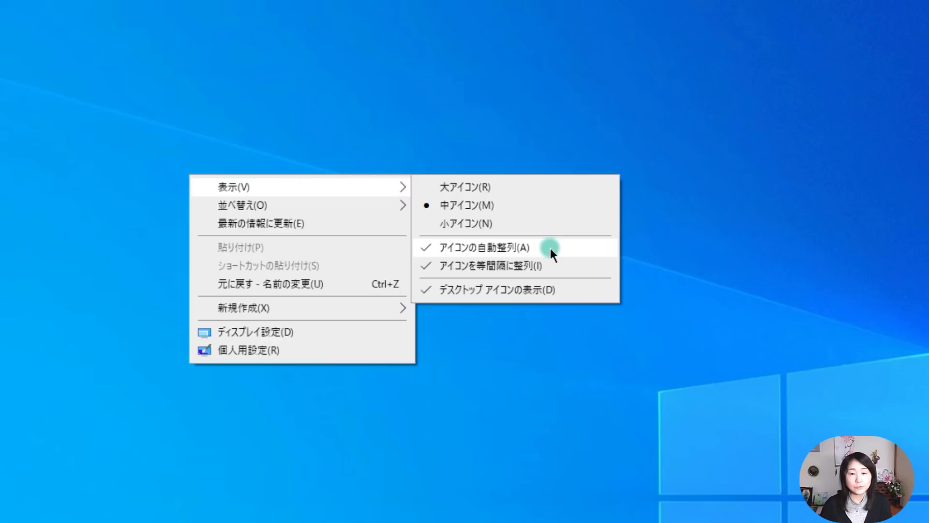
{"action": "left_click", "coordinate": [476, 248]}
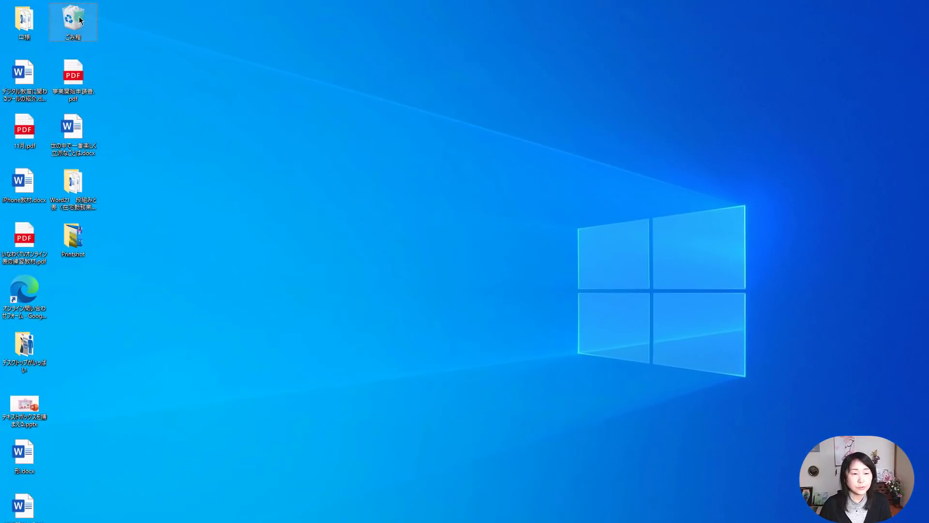
{"action": "left_click_drag", "start_coordinate": [80, 19], "coordinate": [885, 24]}
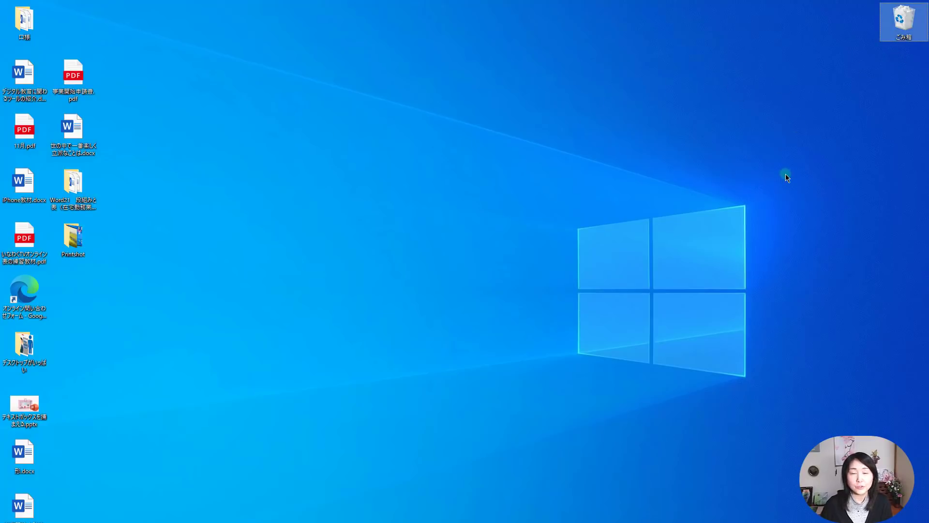
- Turn off align icons to grid (アイコンを等間隔に整列) and move the Printshot folder freely a little lower in its column
{"action": "right_click", "coordinate": [129, 139]}
{"action": "mouse_move", "coordinate": [194, 146]}
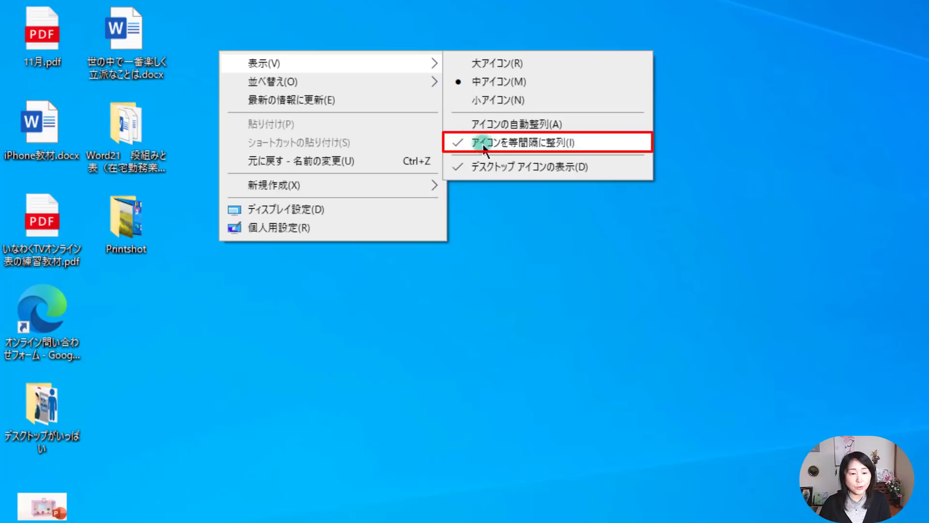
{"action": "left_click", "coordinate": [469, 143]}
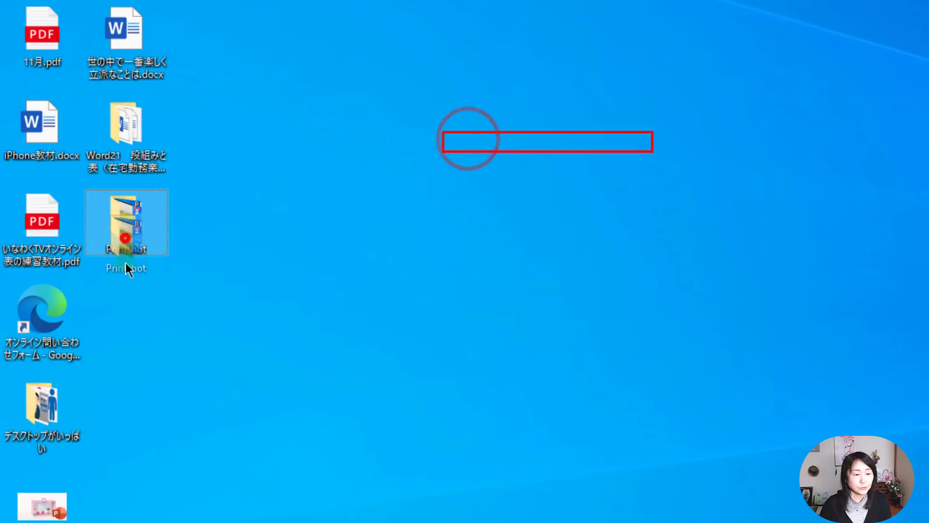
{"action": "left_click_drag", "start_coordinate": [127, 232], "coordinate": [125, 300]}
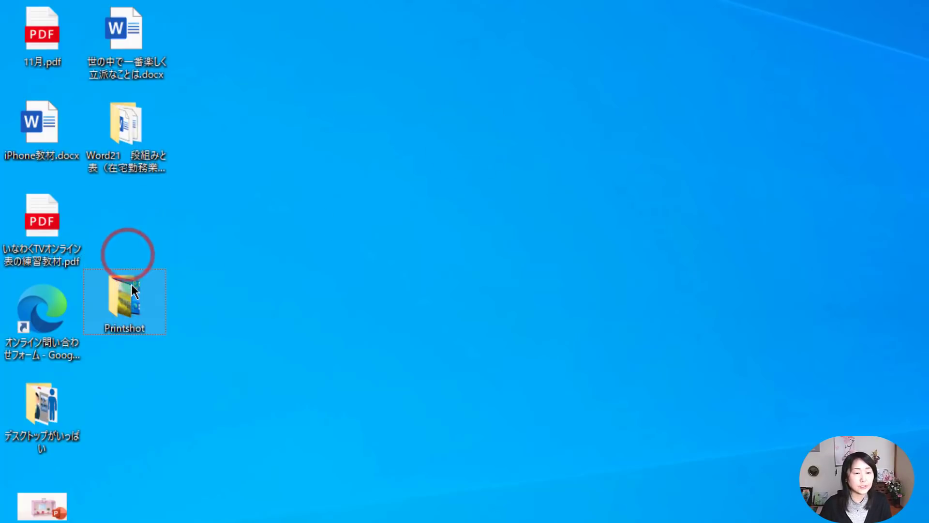
- Turn align icons to grid (アイコンを等間隔に整列) back on for the desktop
{"action": "right_click", "coordinate": [392, 139]}
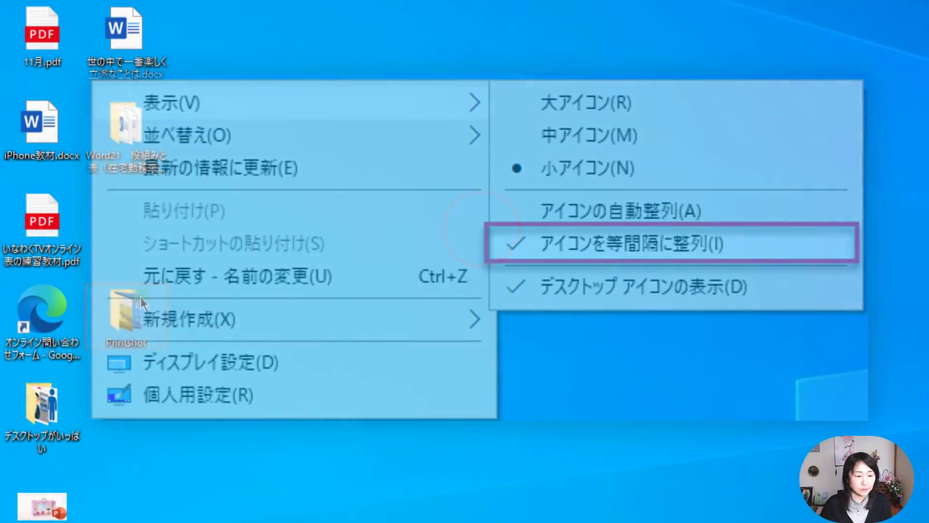
- Move the Printshot folder up into the empty grid slot directly below the Word21 folder
{"action": "left_click_drag", "start_coordinate": [125, 315], "coordinate": [124, 280]}
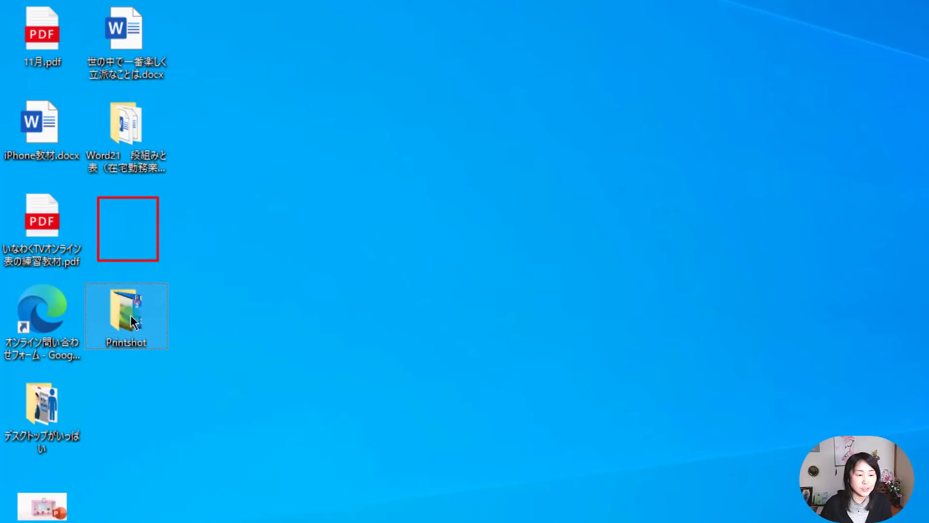
{"action": "left_click_drag", "start_coordinate": [127, 315], "coordinate": [128, 220]}
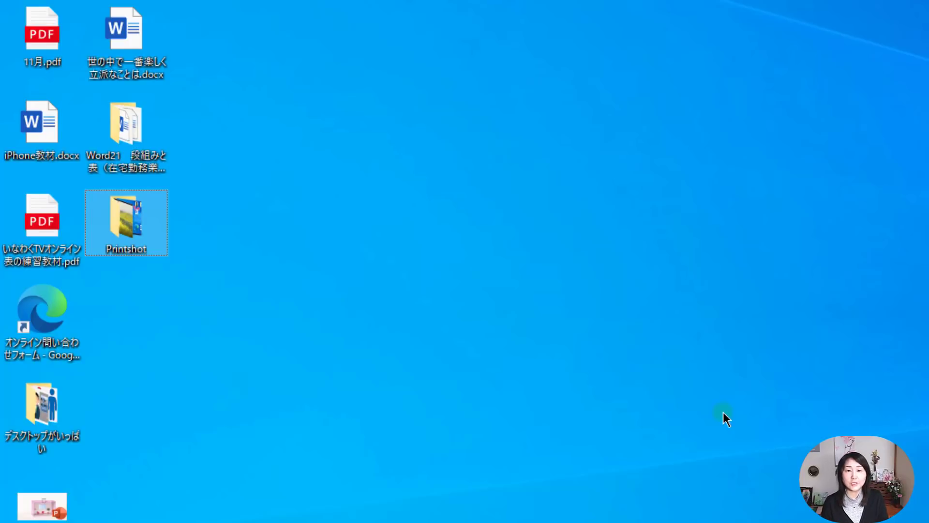
- Set the desktop icon size to small icons (小アイコン)
{"action": "right_click", "coordinate": [562, 106]}
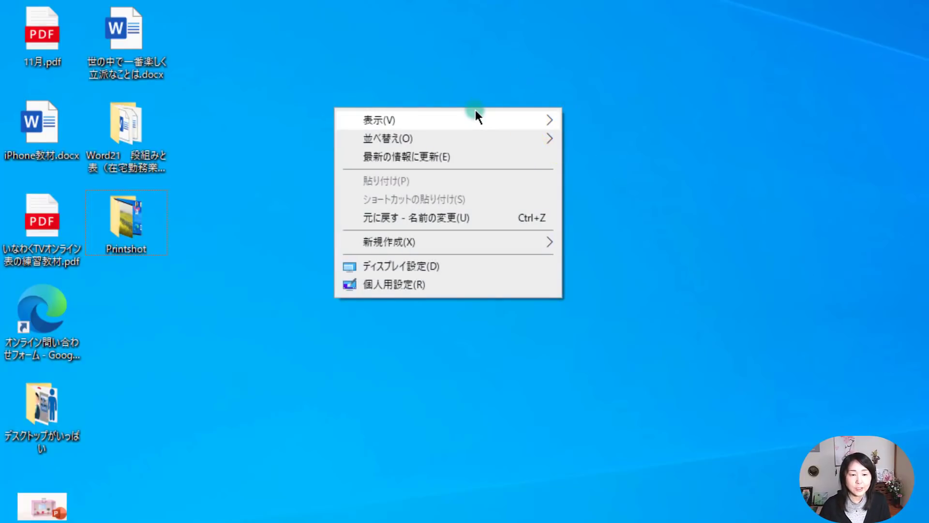
{"action": "mouse_move", "coordinate": [475, 110]}
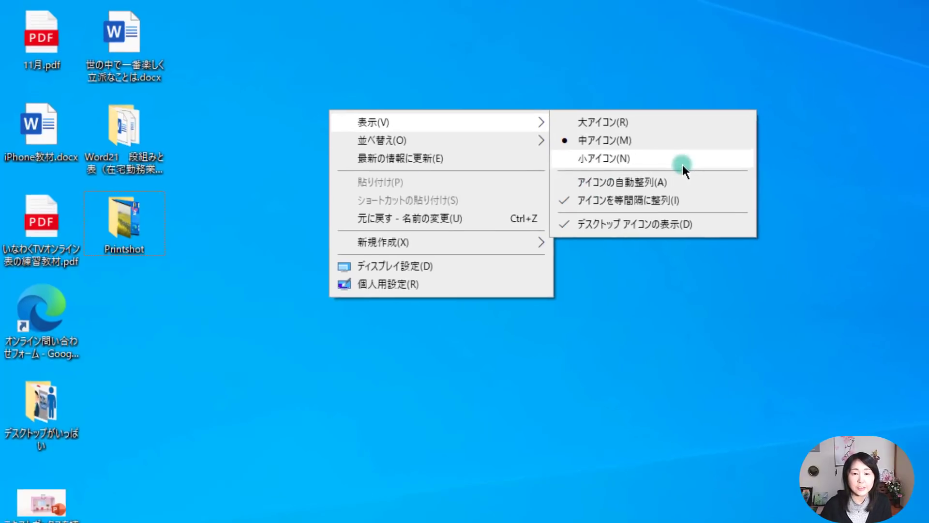
{"action": "left_click", "coordinate": [683, 164]}
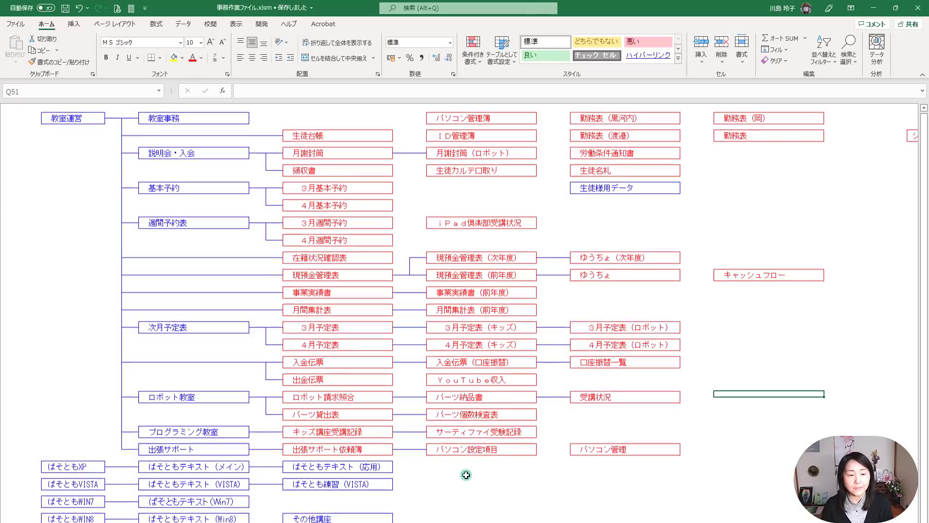
- In the Excel workbook 事務作業ファイル.xlsm, merge and center the two stacked empty cells below the パソコン設定項目 box
{"action": "scroll", "coordinate": [466, 475], "scroll_direction": "down", "scroll_amount": 2}
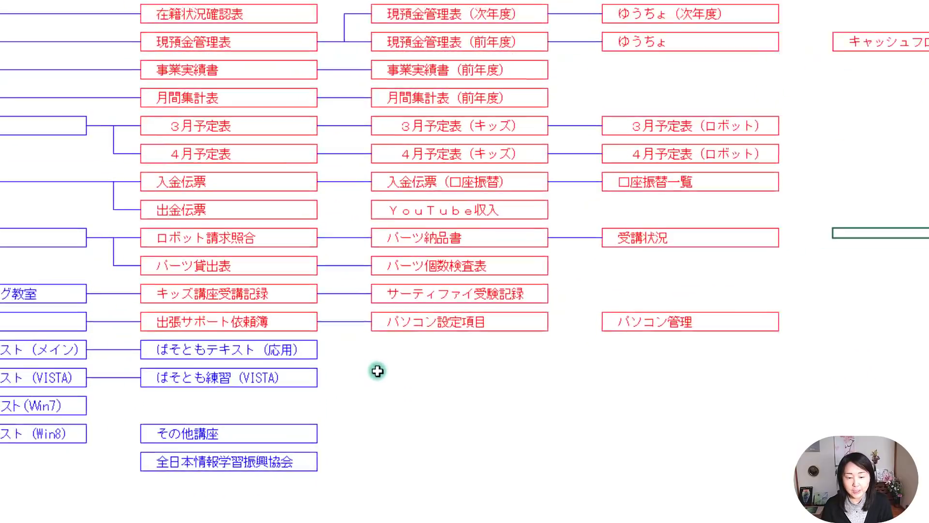
{"action": "left_click_drag", "start_coordinate": [433, 405], "coordinate": [433, 418]}
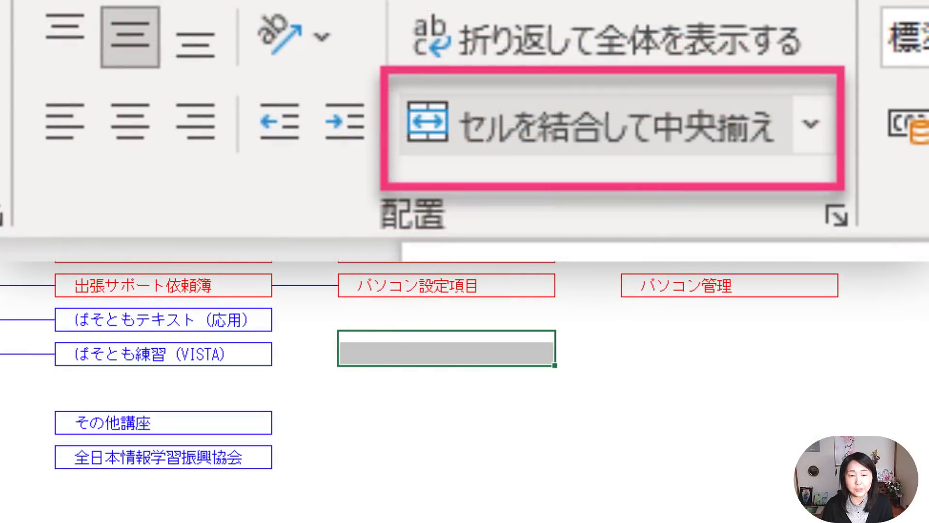
{"action": "left_click", "coordinate": [590, 126]}
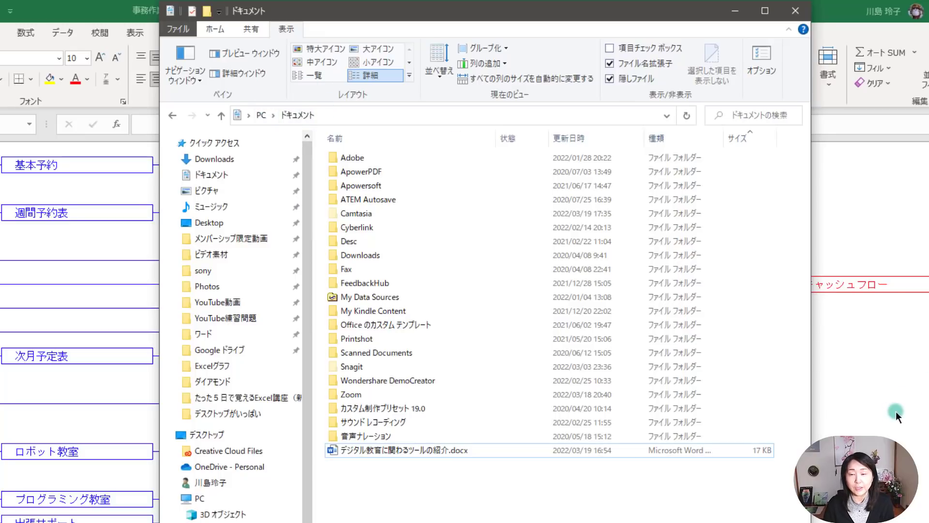
- Back in Excel, enter デジタル教育に関わるツールの紹介 in the merged cell and format it to shrink to fit (縮小して全体を表示する)
{"action": "key", "text": "alt+Tab"}
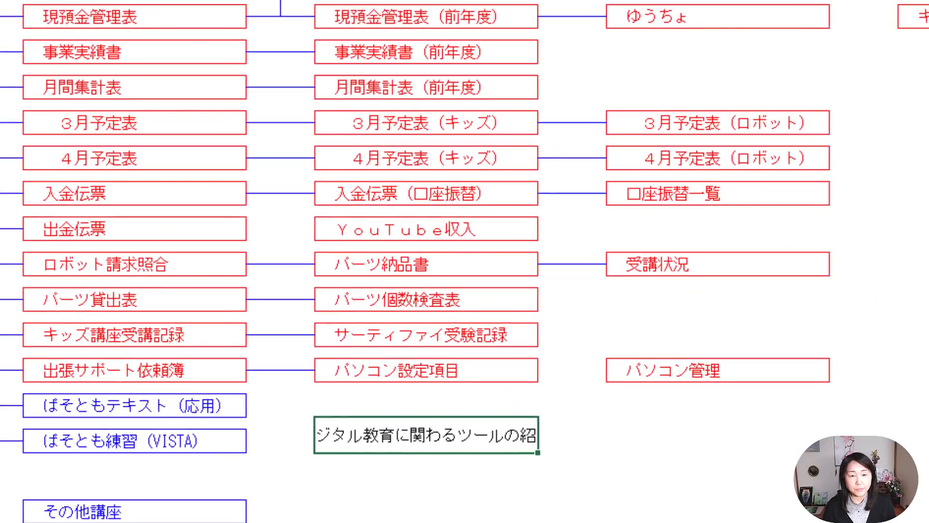
{"action": "key", "text": "ctrl+1"}
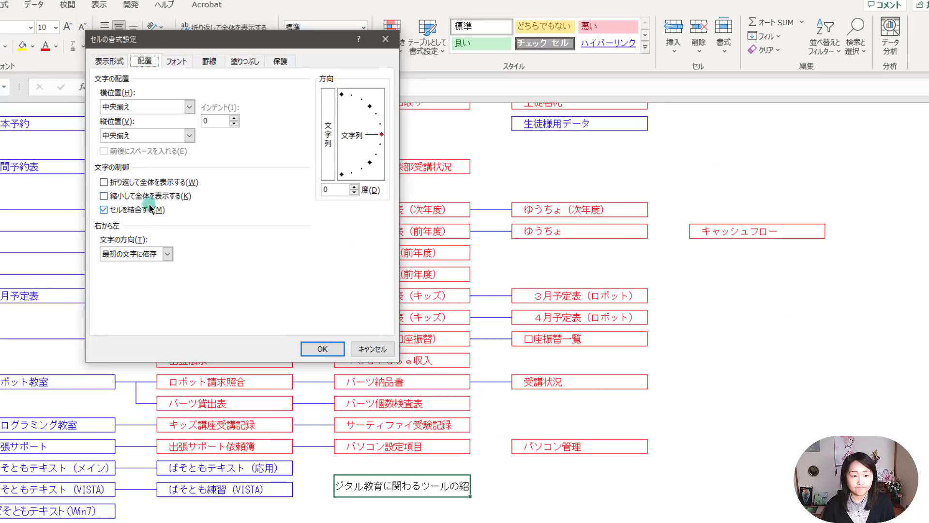
{"action": "left_click", "coordinate": [123, 158]}
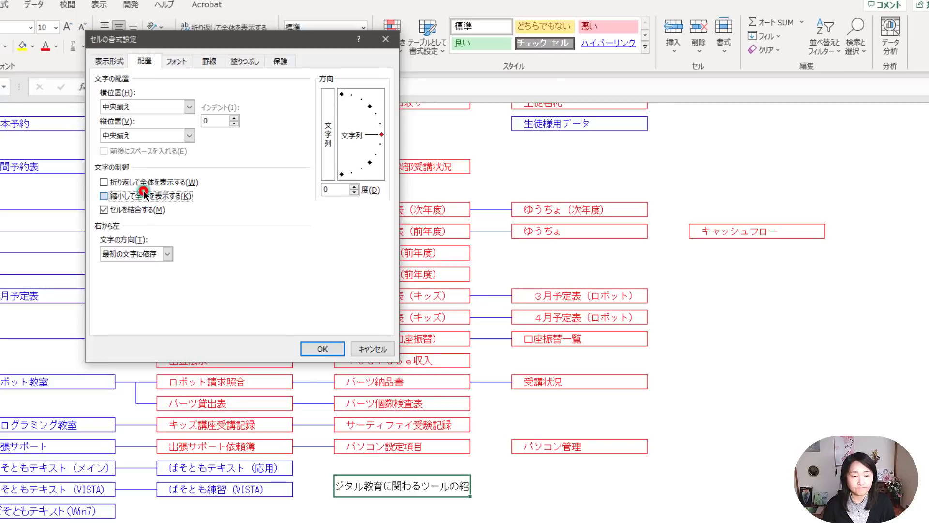
{"action": "left_click", "coordinate": [323, 348]}
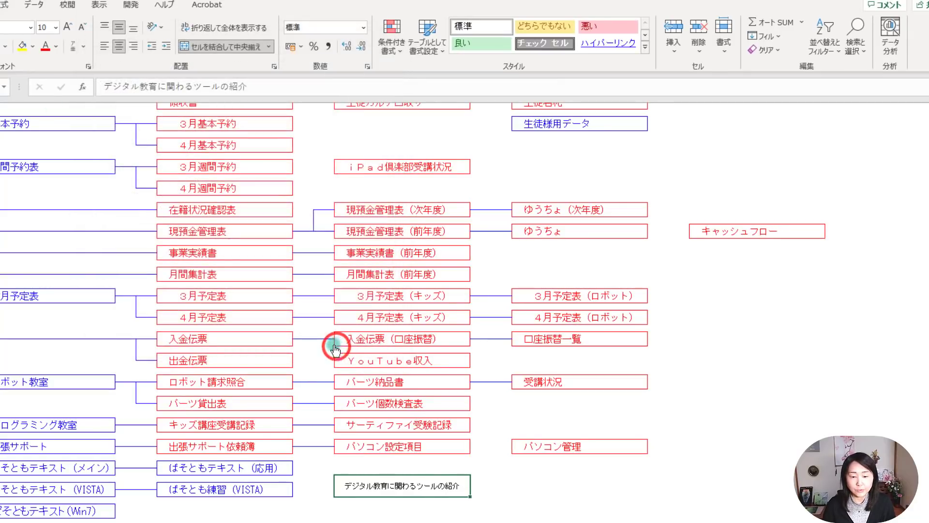
- Start adding a hyperlink to the デジタル教育に関わるツールの紹介 cell
{"action": "left_click", "coordinate": [412, 492]}
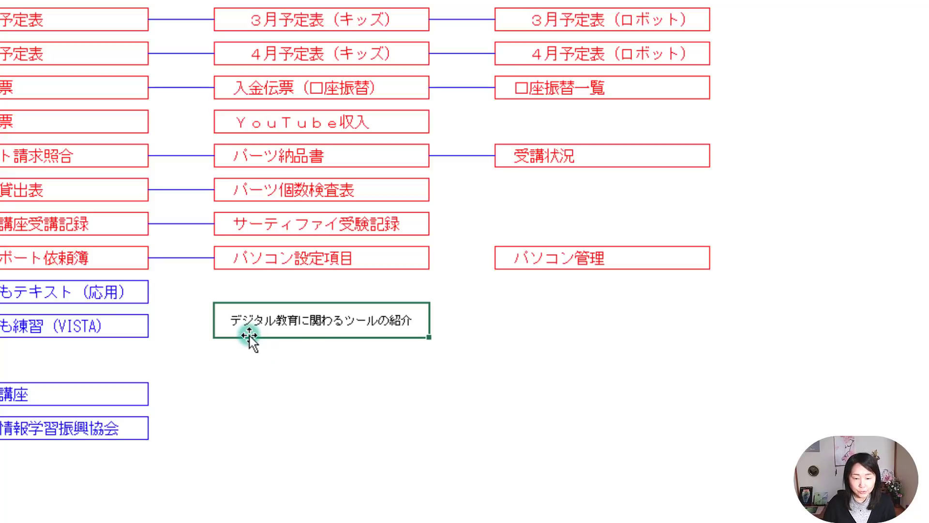
{"action": "right_click", "coordinate": [260, 322]}
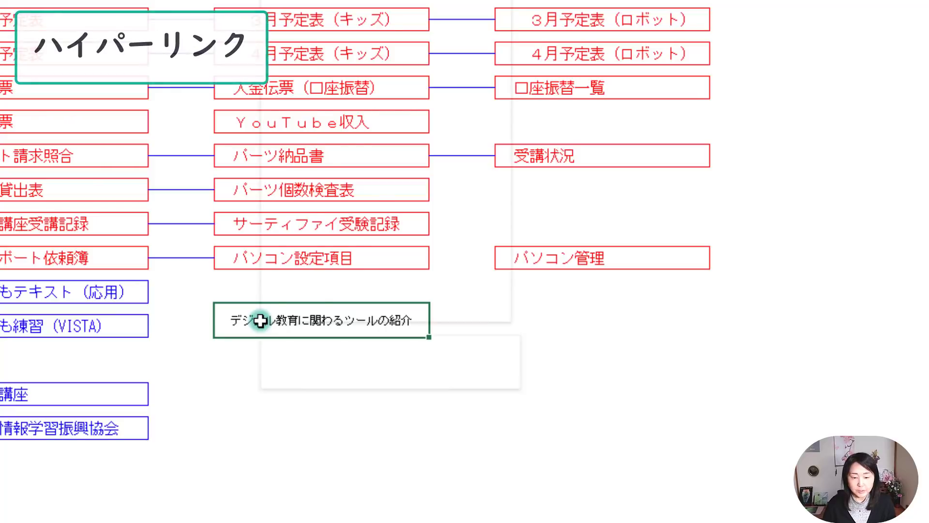